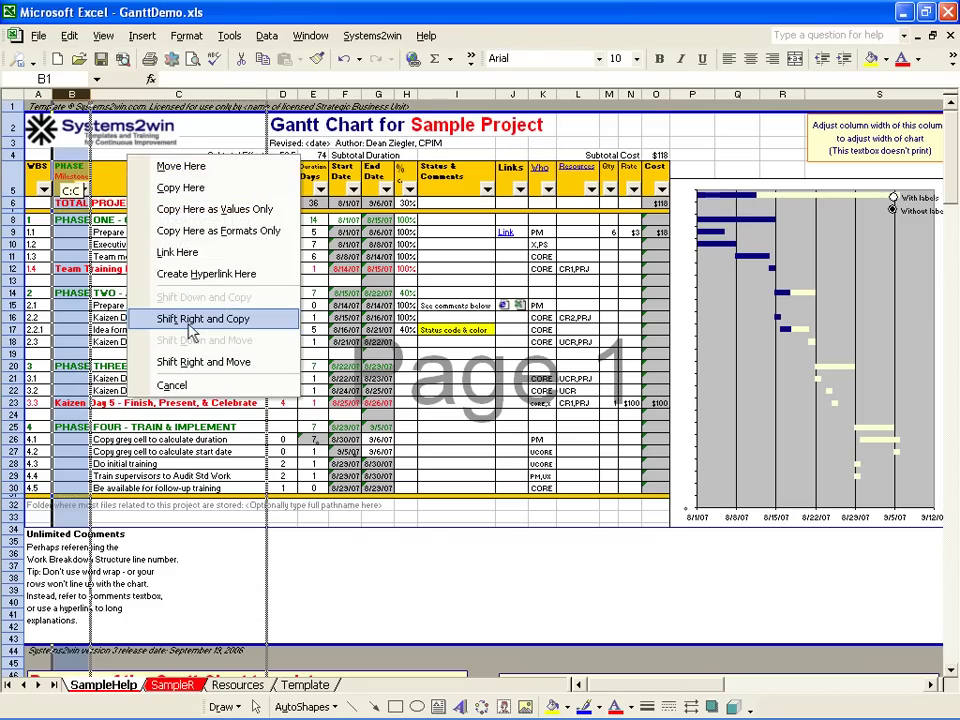
Insert a copy of the PHASE Milestone column before the Task column and set its header to "Sub Phases" on two lines.
{"action": "left_click", "coordinate": [189, 324]}
{"action": "left_click", "coordinate": [115, 178]}
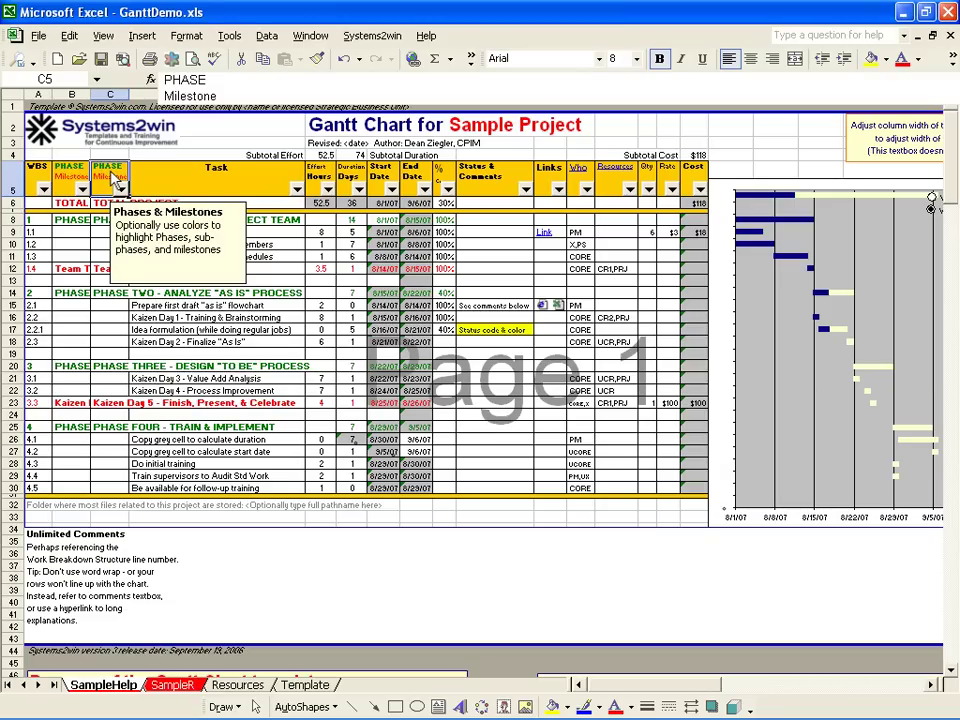
{"action": "type", "text": "Sub"}
{"action": "key", "text": "alt+Return"}
{"action": "type", "text": "Phases"}
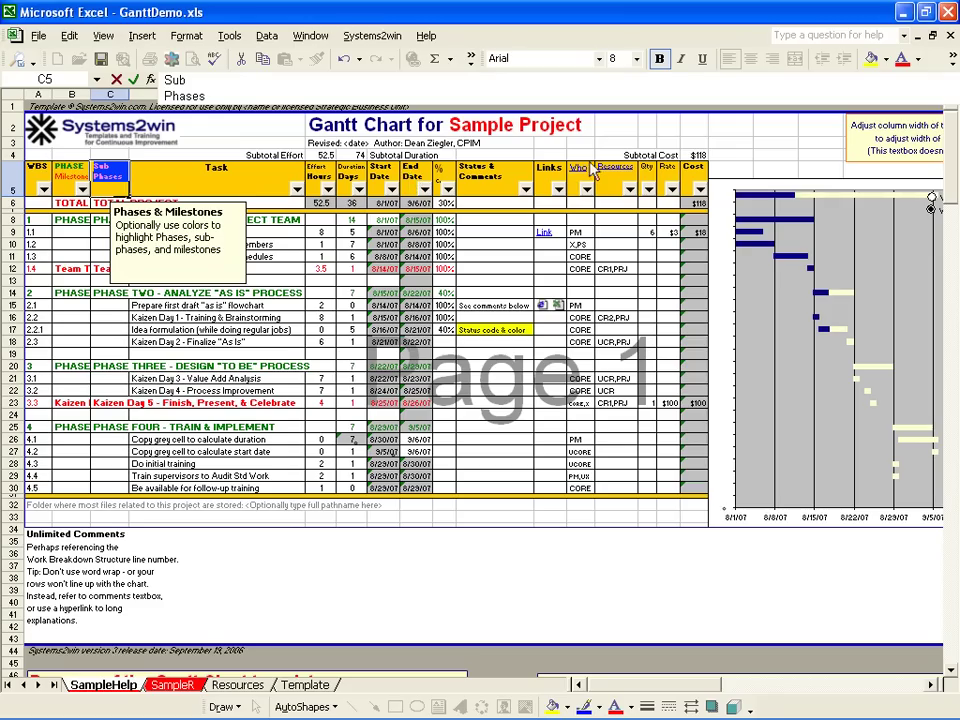
Set the font color of the Sub Phases header to blue.
{"action": "left_click", "coordinate": [919, 59]}
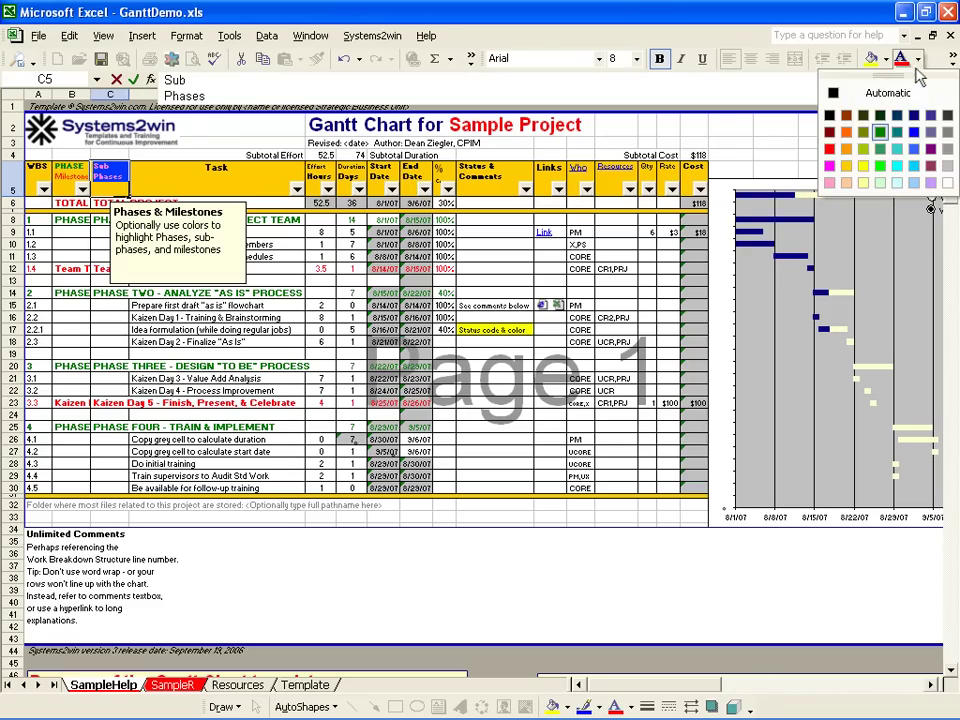
{"action": "left_click", "coordinate": [914, 132]}
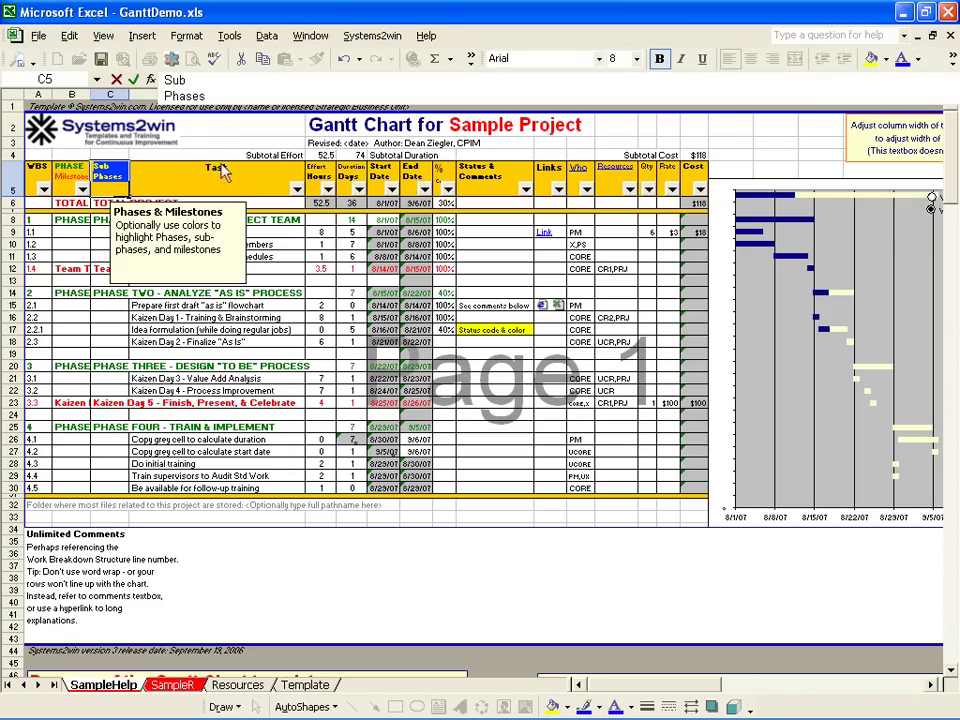
{"action": "left_click", "coordinate": [103, 226]}
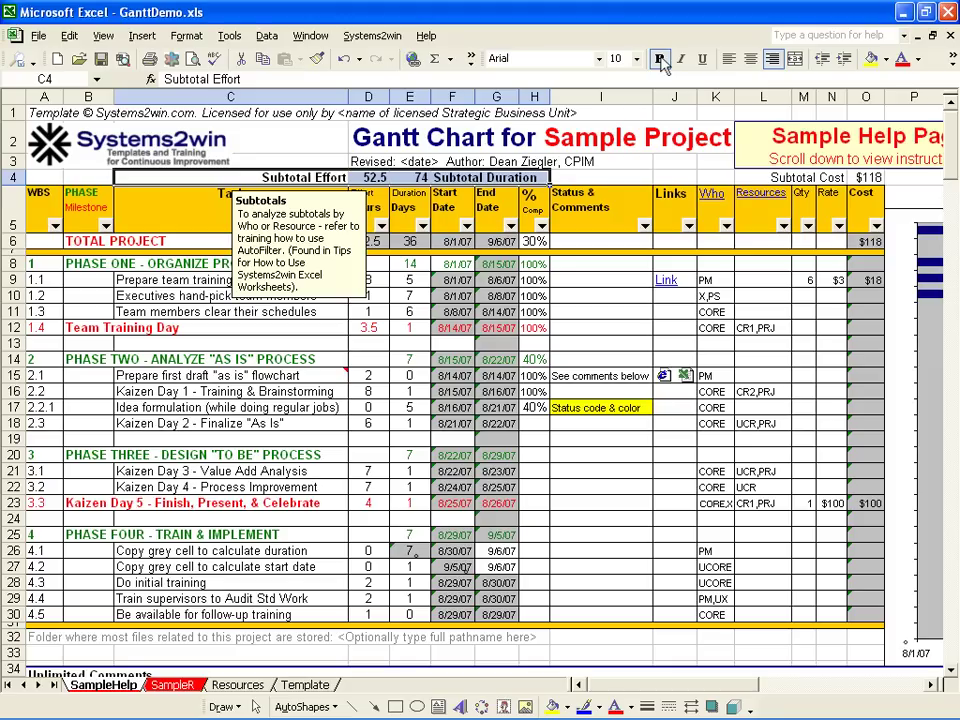
Filter the Who column to show only the PM tasks.
{"action": "left_click", "coordinate": [610, 185]}
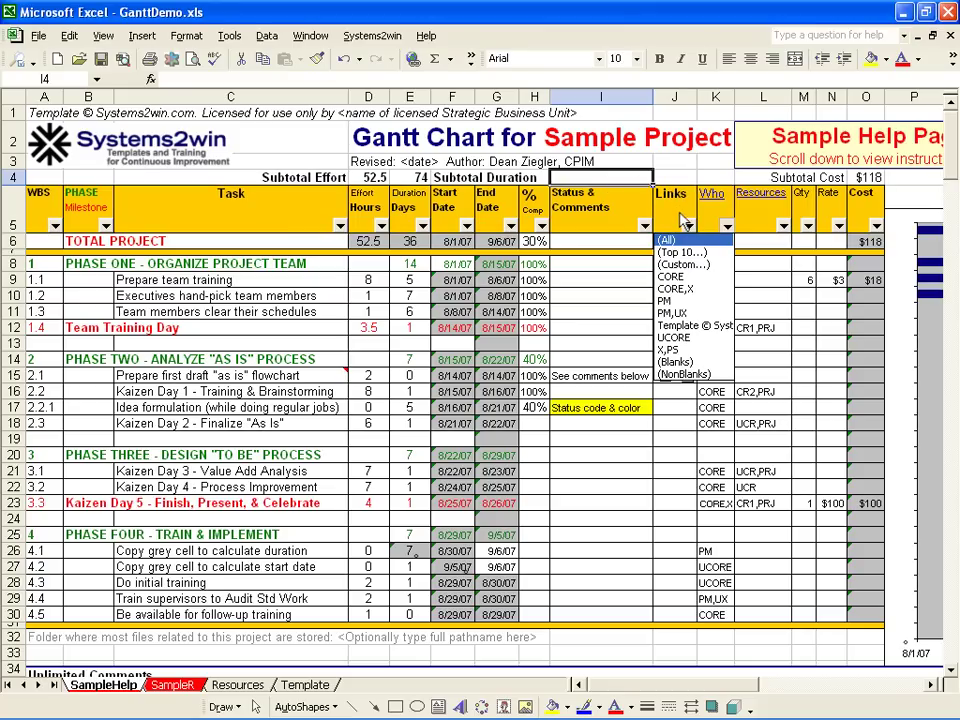
{"action": "left_click", "coordinate": [702, 301]}
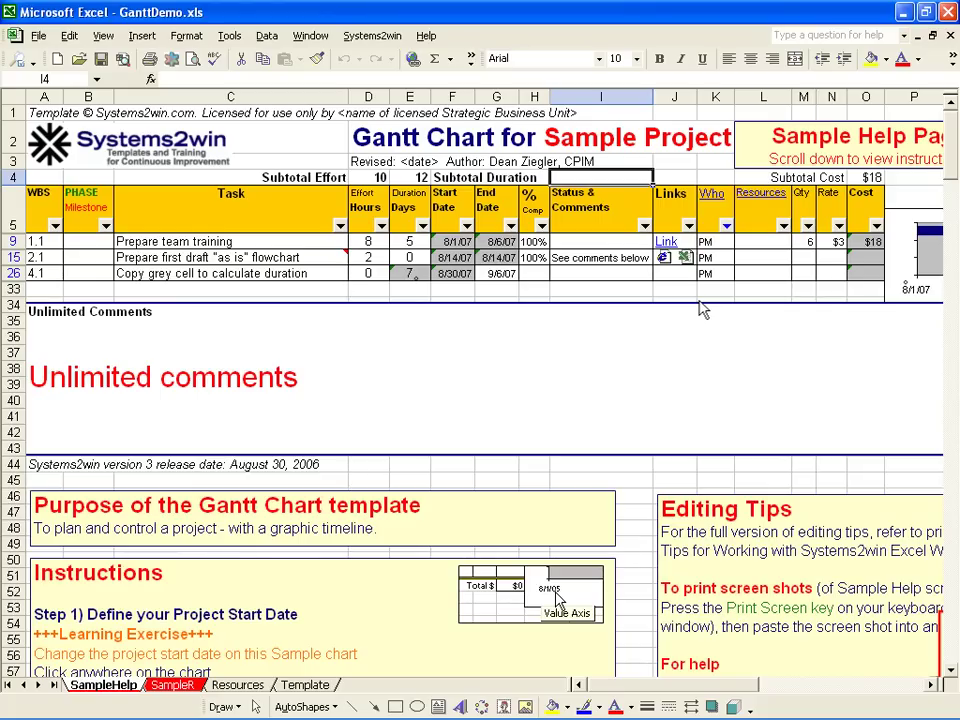
Open the custom filter for the Who column and browse its comparison operators.
{"action": "left_click", "coordinate": [727, 226]}
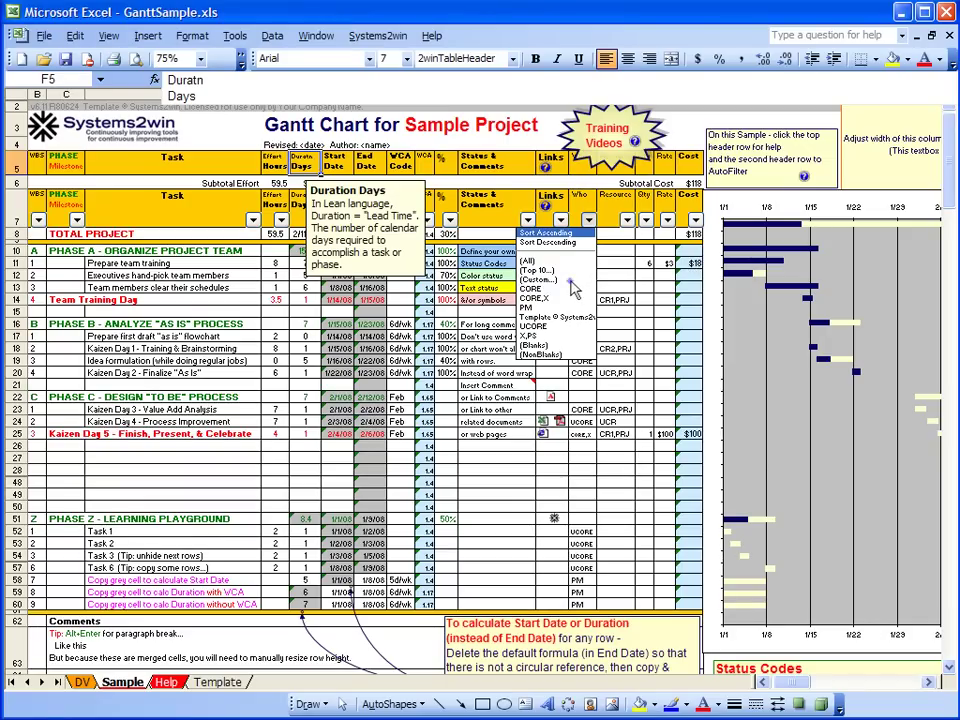
{"action": "left_click", "coordinate": [574, 280]}
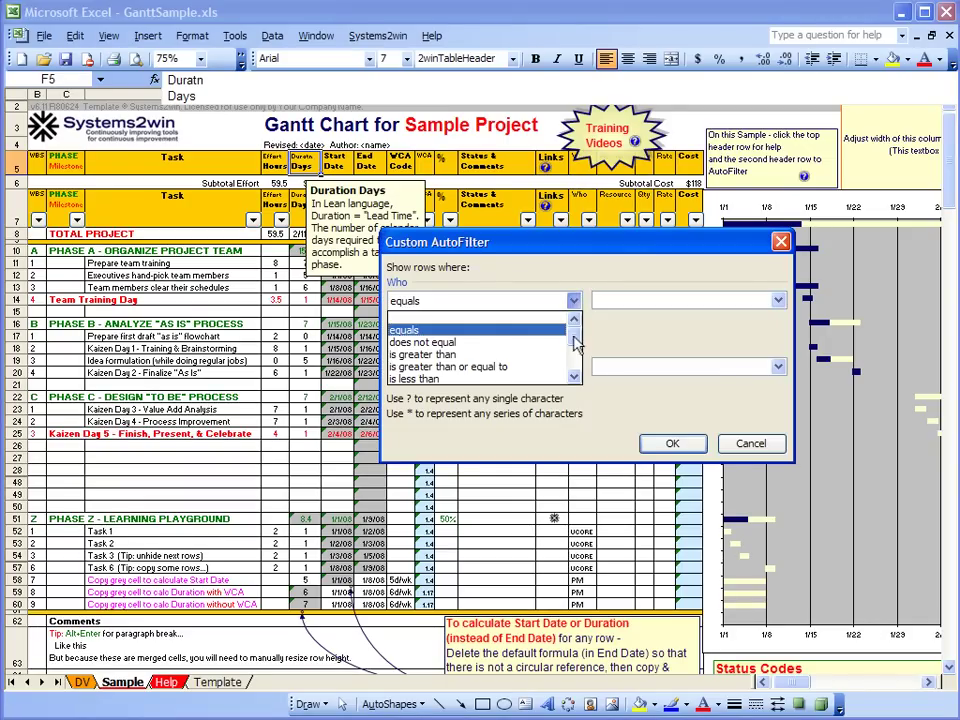
{"action": "left_click_drag", "start_coordinate": [576, 336], "coordinate": [575, 362]}
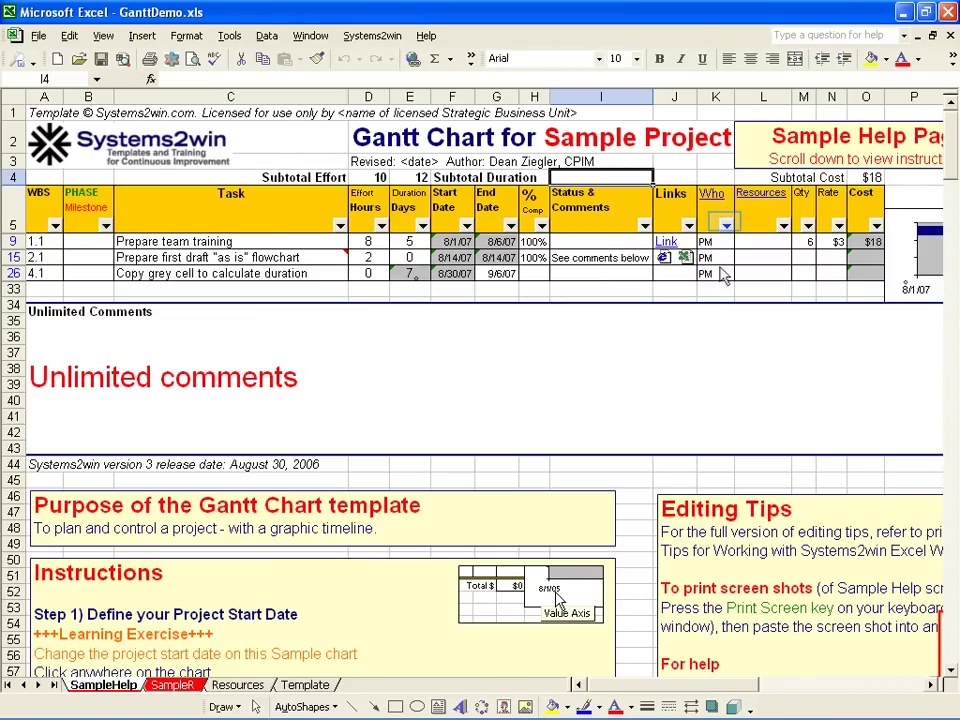
Clear the Who filter to show all tasks.
{"action": "left_click", "coordinate": [726, 225]}
{"action": "left_click", "coordinate": [725, 242]}
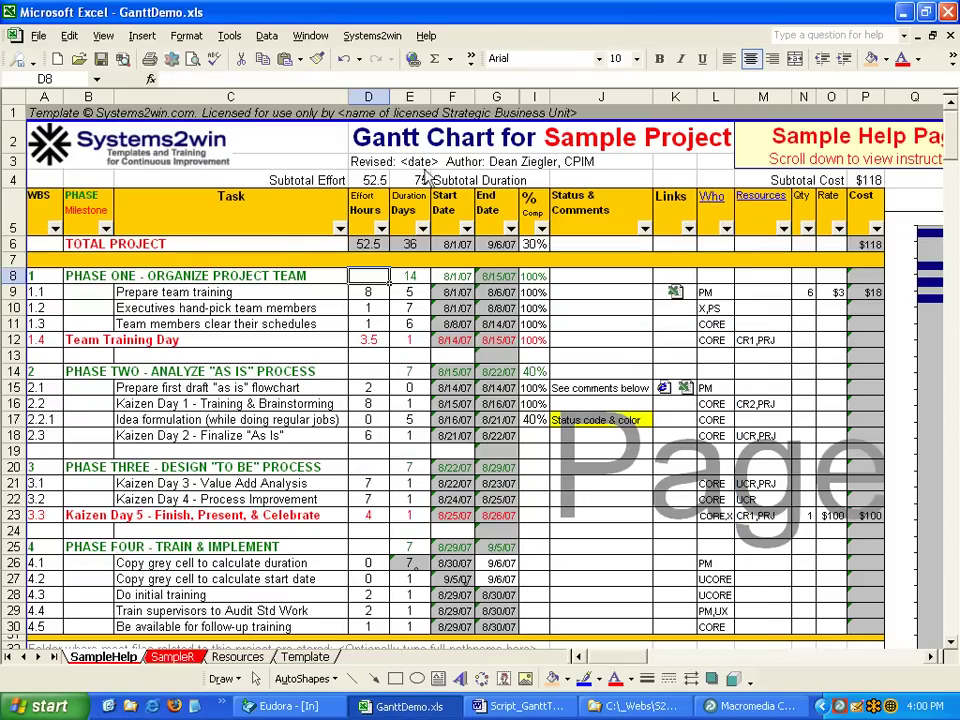
{"action": "left_click", "coordinate": [413, 248]}
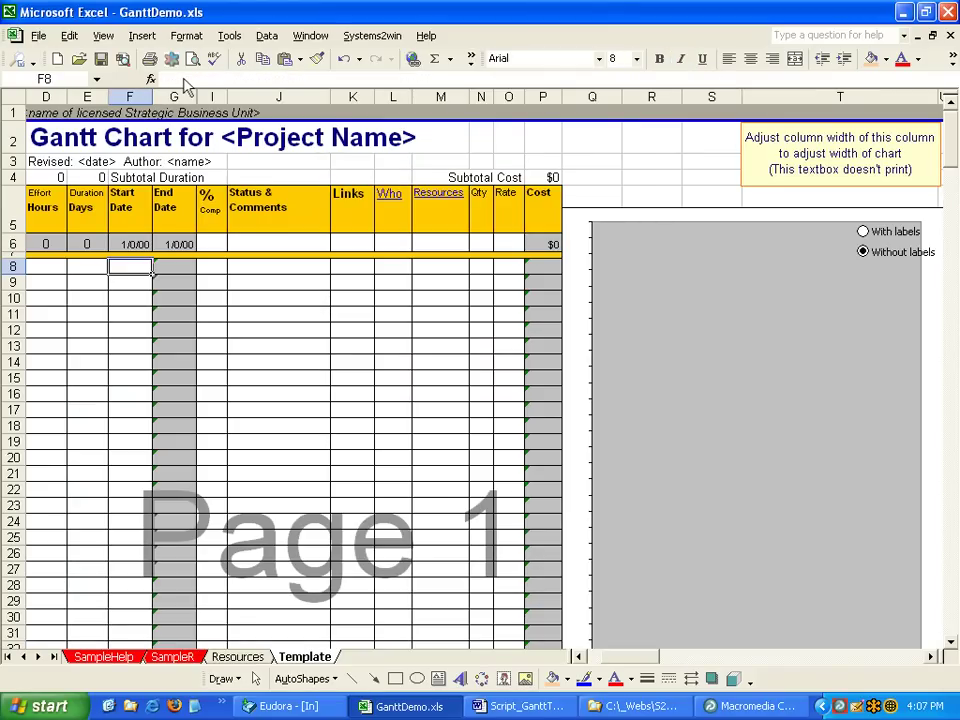
On the Template sheet, set the first task's start date to 1/1/07 and its duration to 2 days.
{"action": "left_click", "coordinate": [95, 272]}
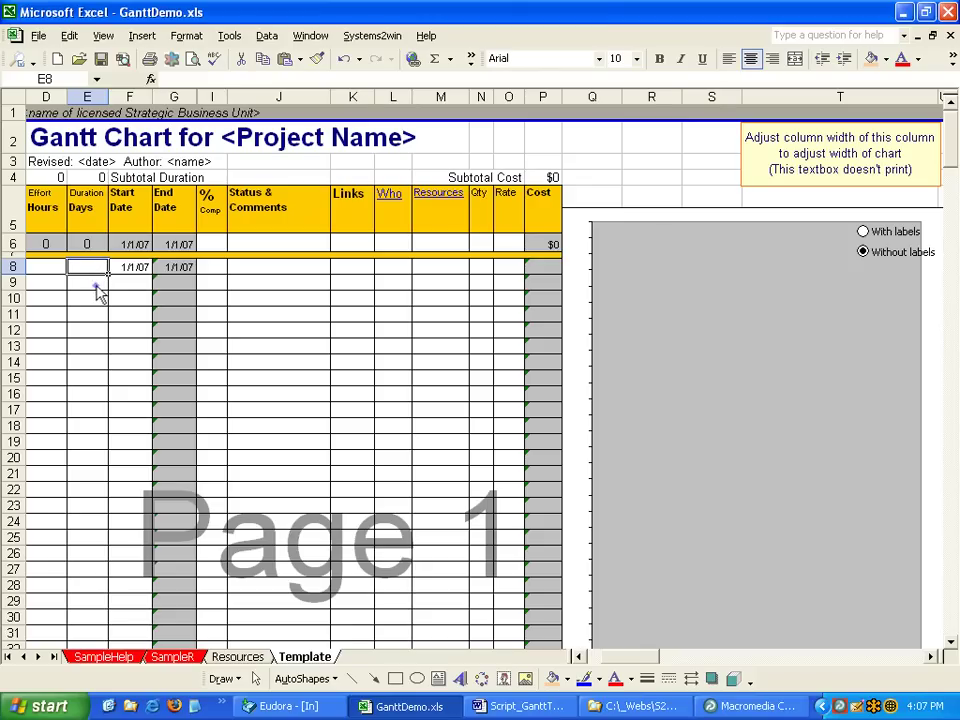
{"action": "type", "text": "2"}
{"action": "key", "text": "Return"}
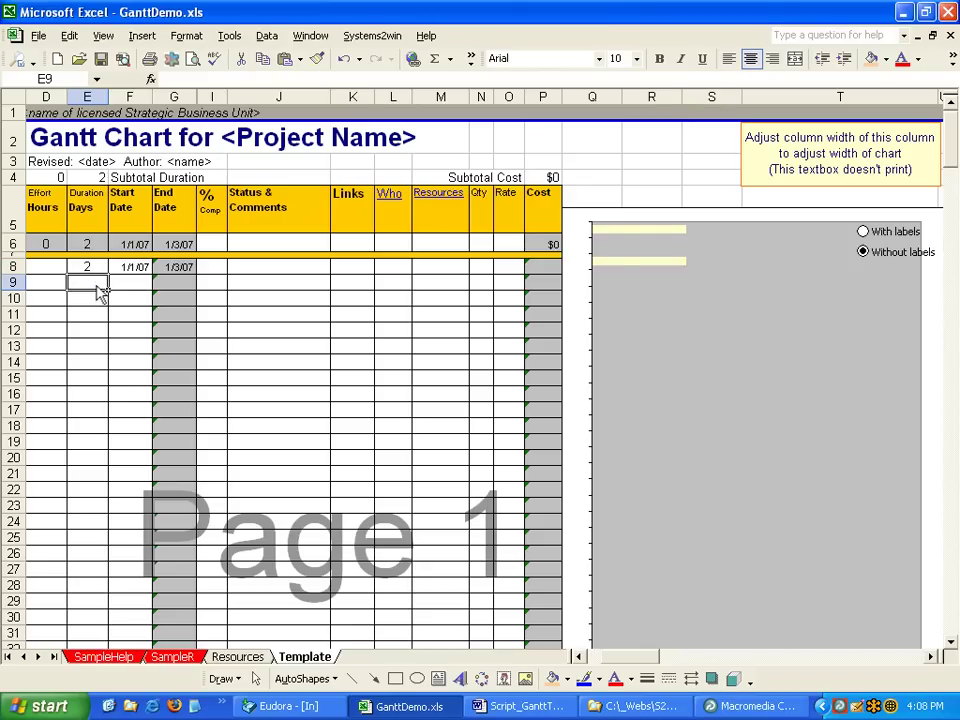
Give the second task a 1-day duration and calculate its start date with the formula =G8+2.
{"action": "type", "text": "1"}
{"action": "left_click", "coordinate": [133, 288]}
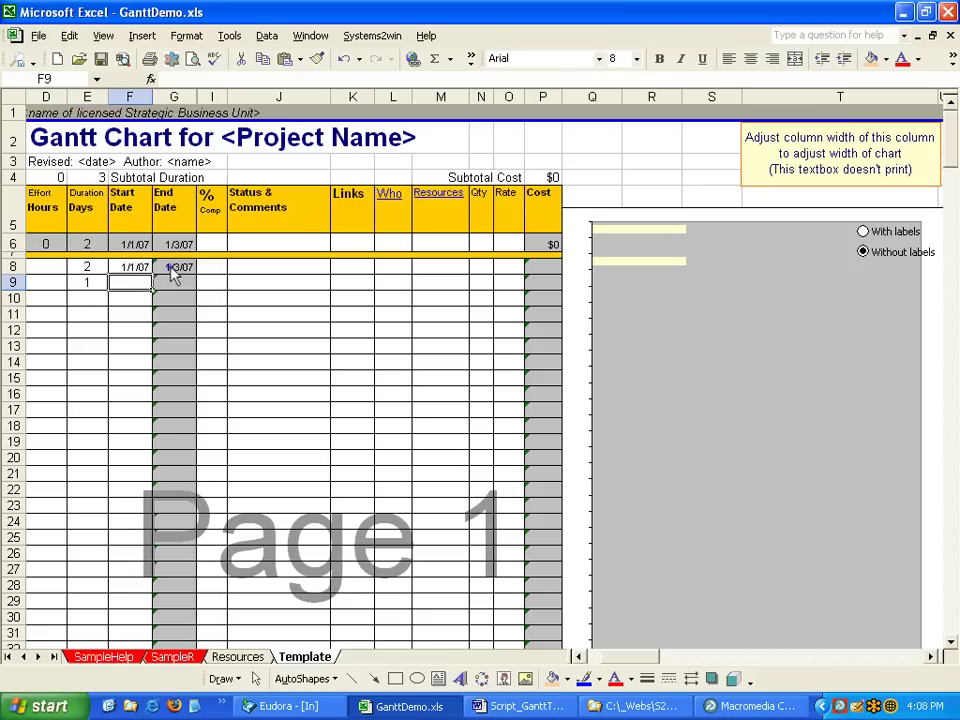
{"action": "type", "text": "="}
{"action": "left_click", "coordinate": [172, 267]}
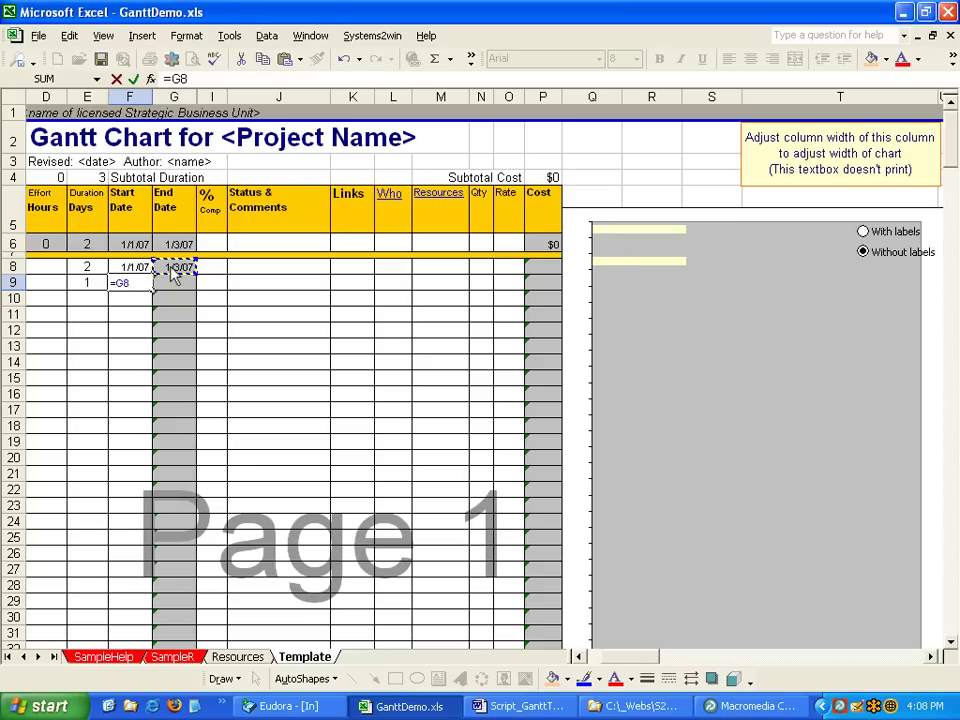
{"action": "type", "text": "+2"}
{"action": "key", "text": "Return"}
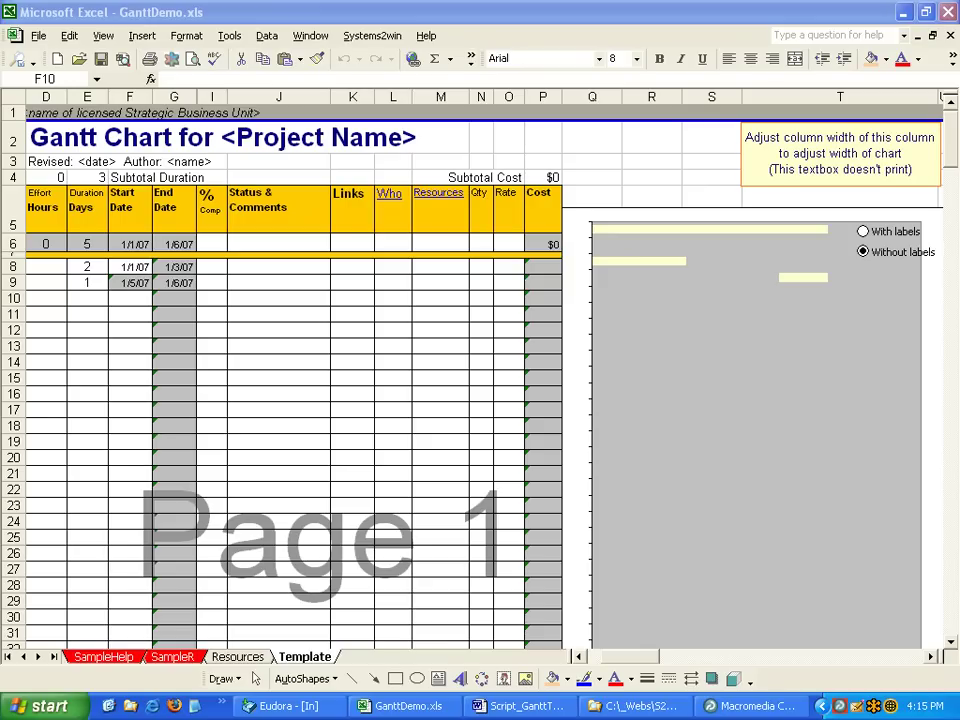
Calculate the third task's start date with the formula =F8+7 and set its duration to 1 day.
{"action": "type", "text": "="}
{"action": "left_click", "coordinate": [136, 268]}
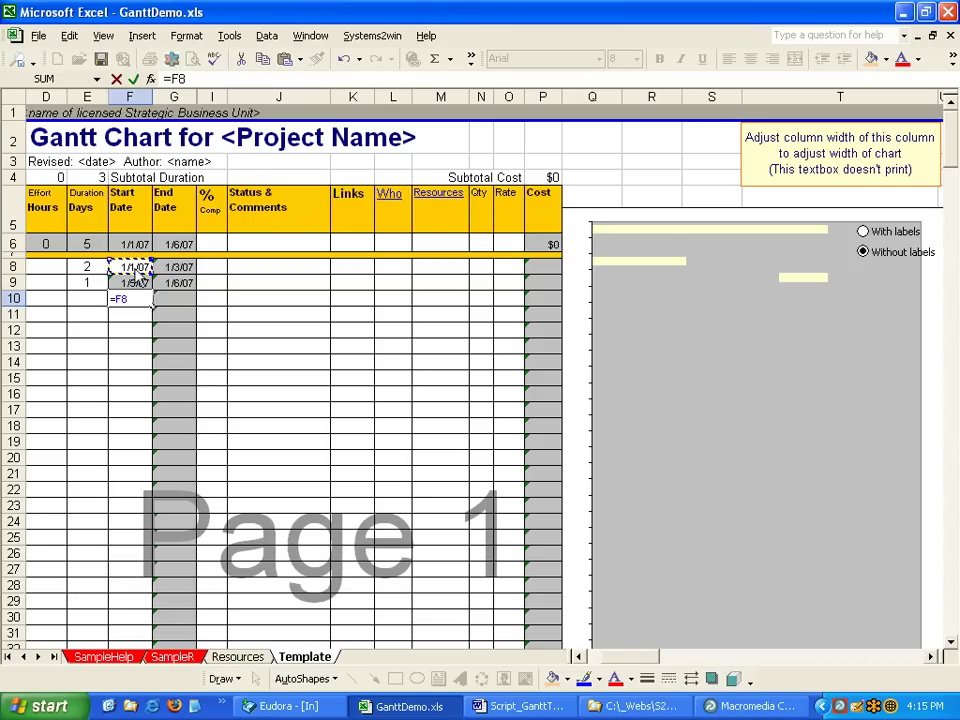
{"action": "type", "text": "+7"}
{"action": "key", "text": "Return"}
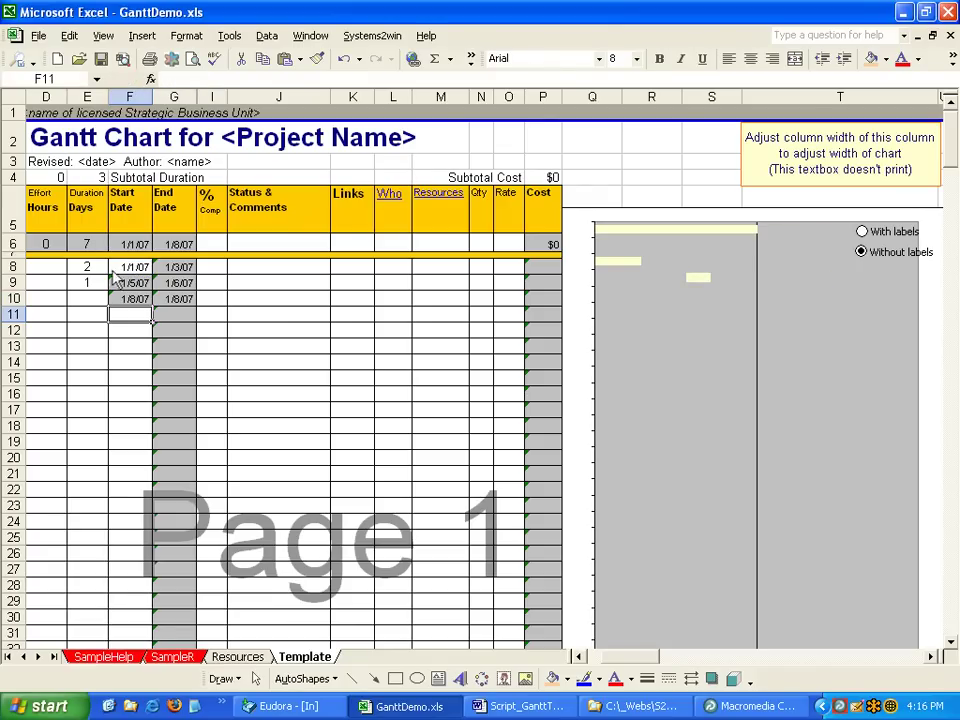
{"action": "left_click", "coordinate": [90, 299]}
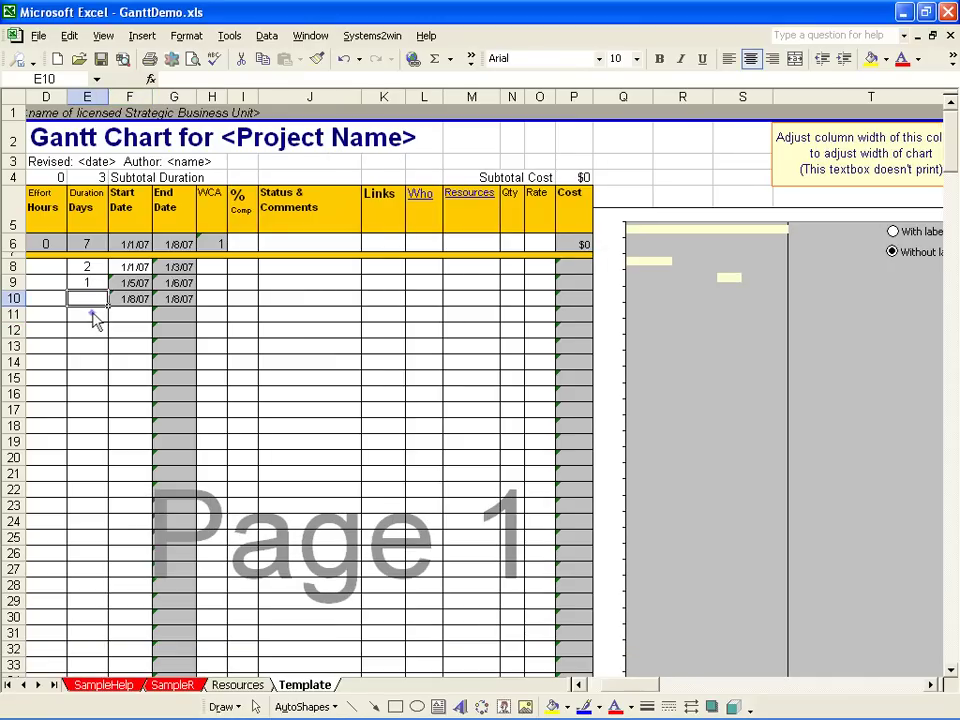
{"action": "type", "text": "1"}
{"action": "key", "text": "Return"}
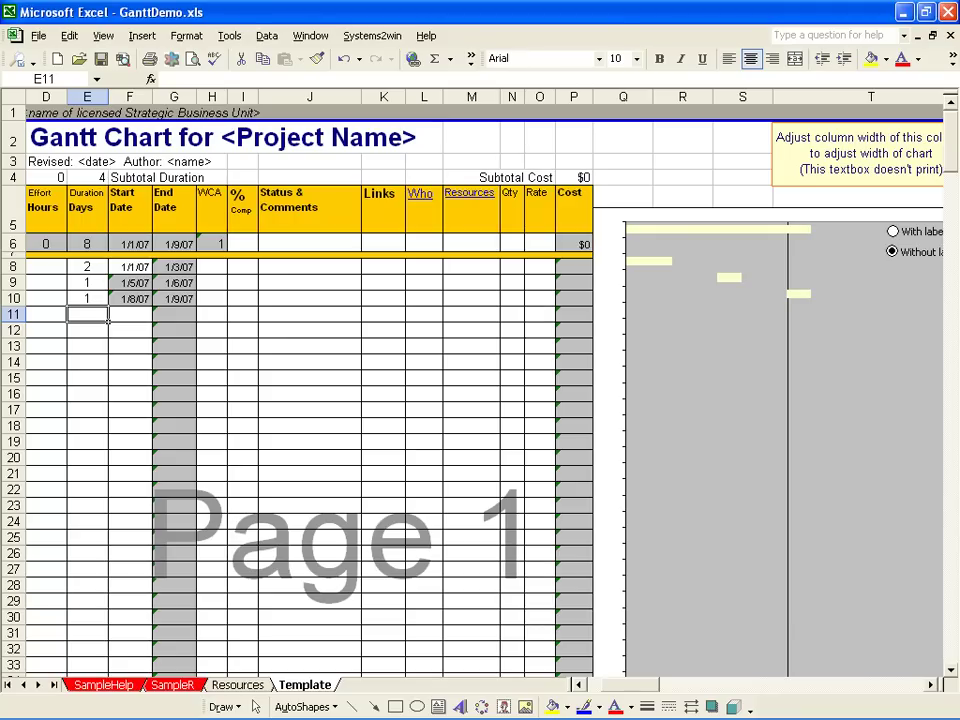
In row 11, set the start date to 1/10/07, replace the end date formula with 1/12/07, and set the duration to 2 days.
{"action": "key", "text": "ctrl+F6"}
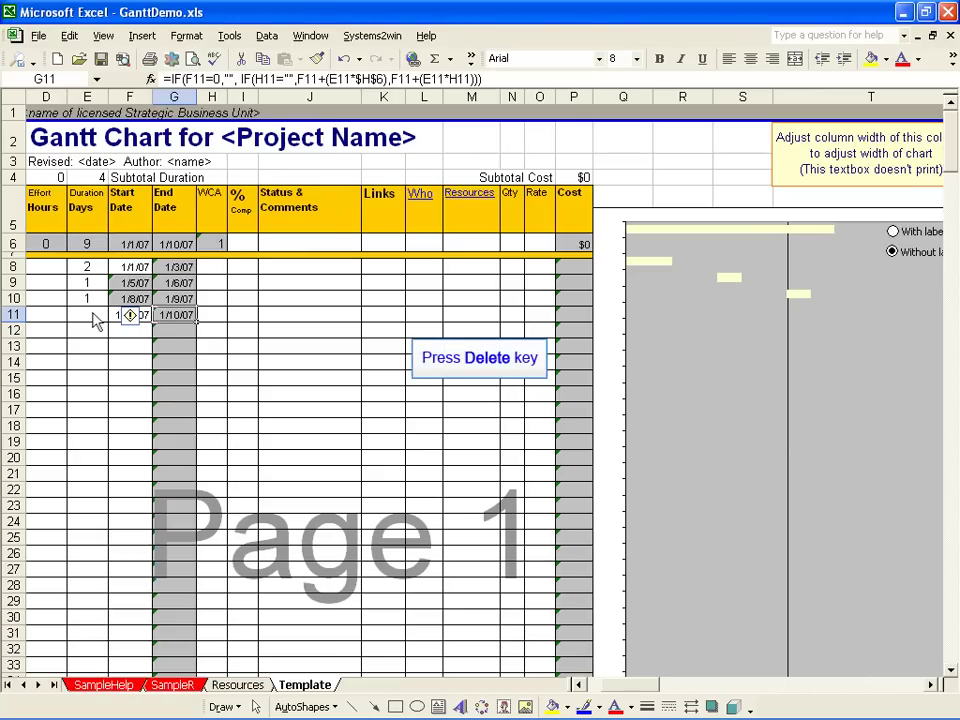
{"action": "key", "text": "Delete"}
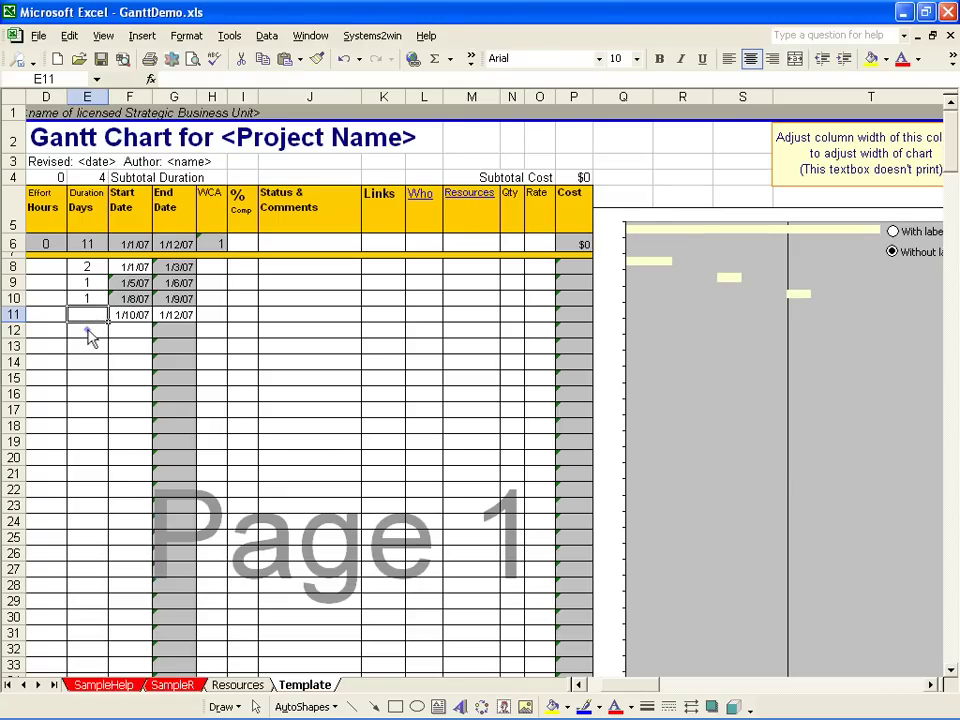
{"action": "type", "text": "2"}
{"action": "key", "text": "Return"}
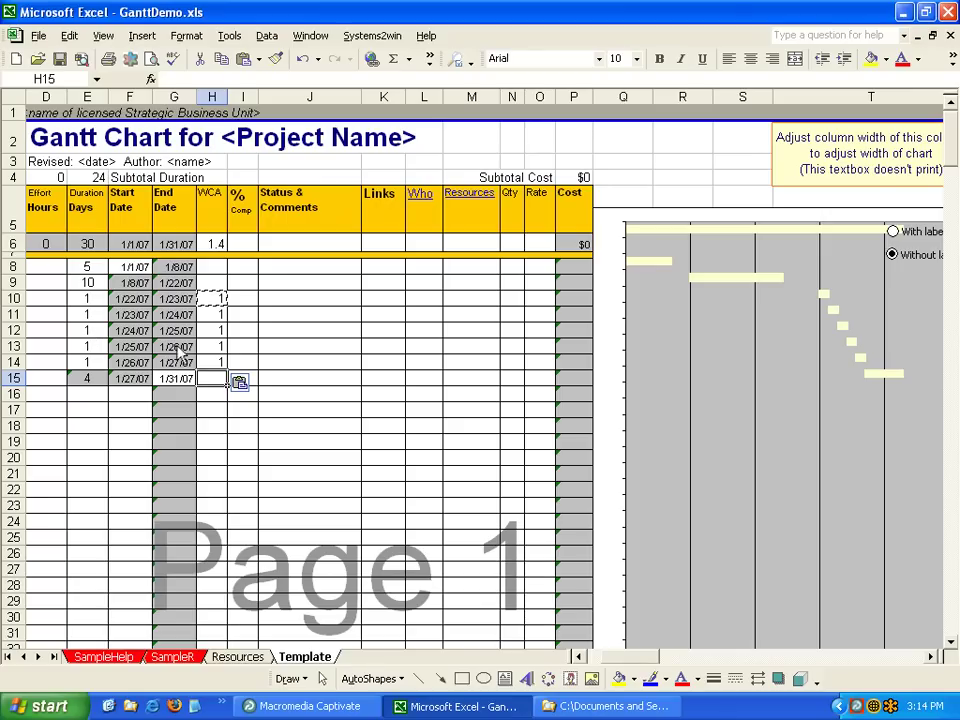
{"action": "key", "text": "Left"}
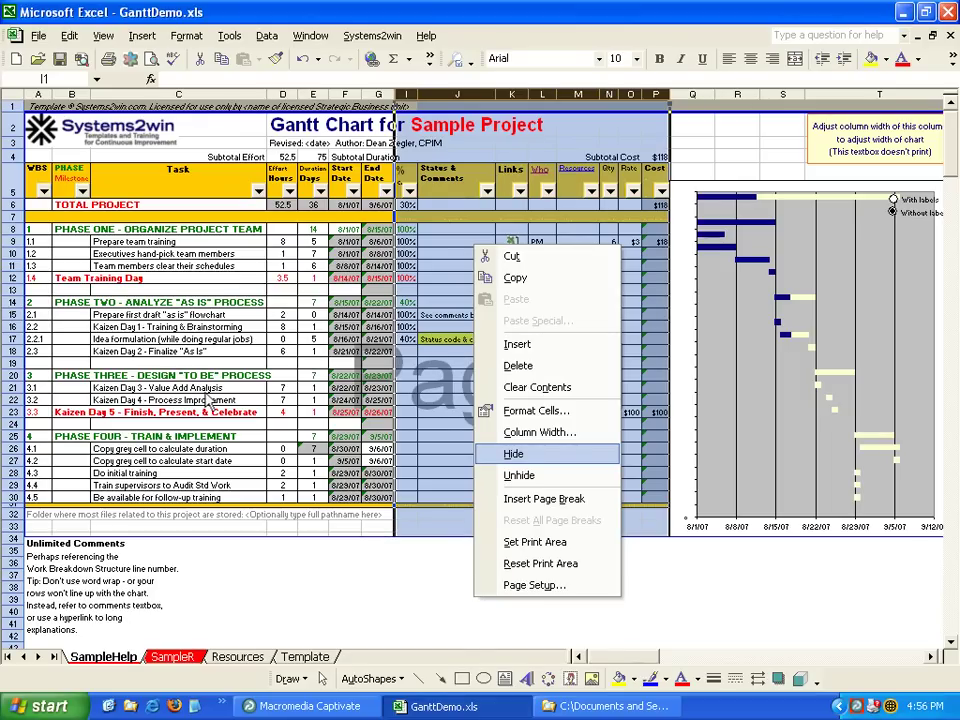
On the SampleHelp sheet, hide columns I through P and the Phase Two task rows 15 through 18.
{"action": "left_click", "coordinate": [513, 457]}
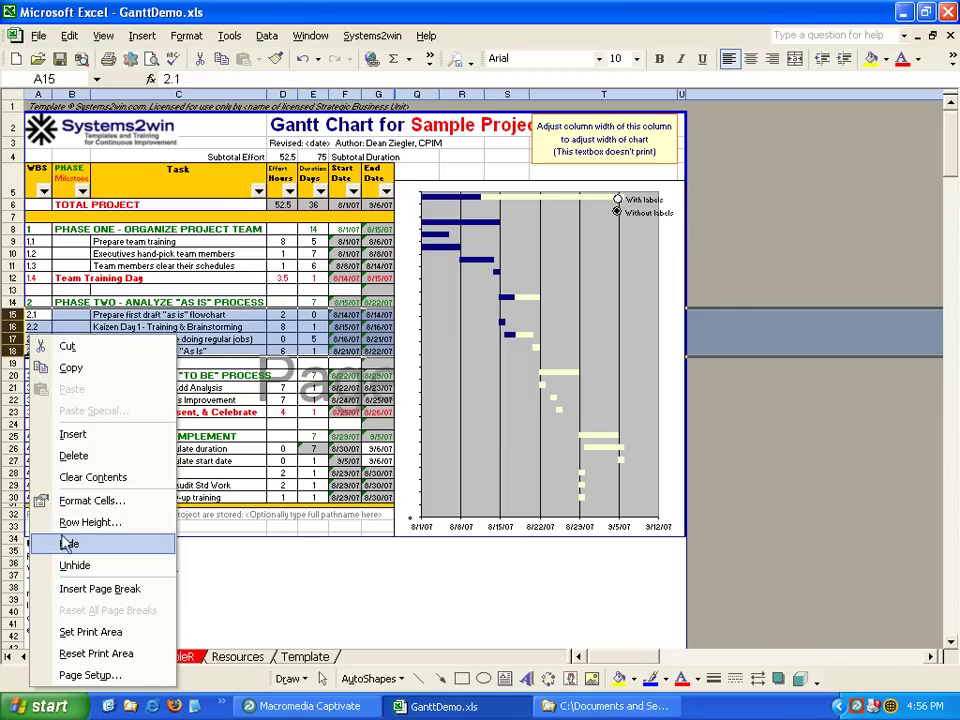
{"action": "left_click", "coordinate": [67, 545]}
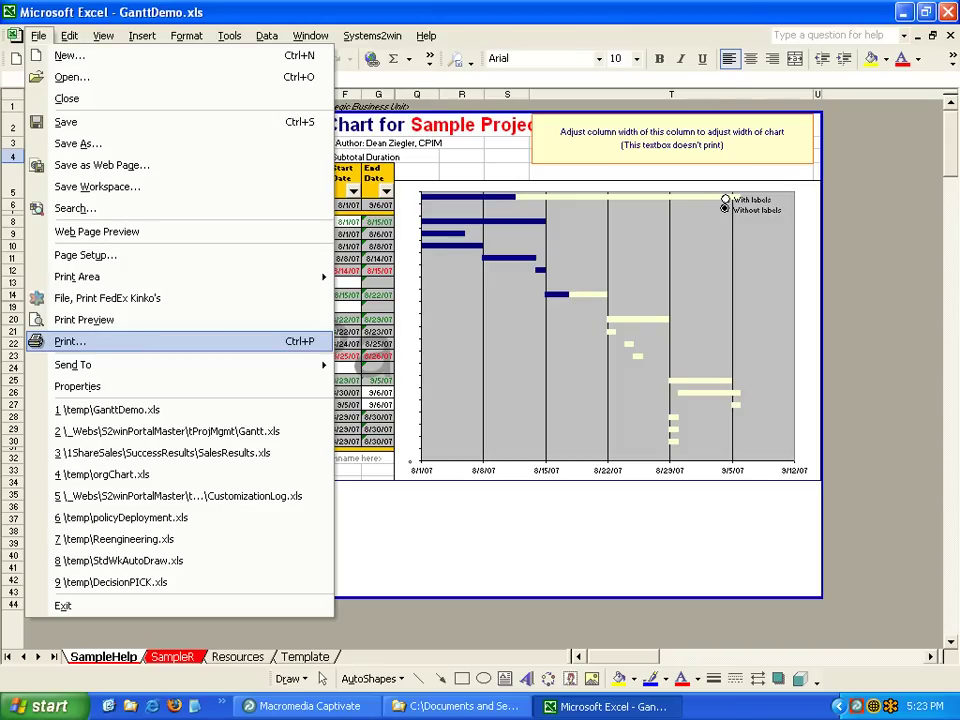
Preview the printout of the whole worksheet, and of the Gantt chart alone.
{"action": "left_click", "coordinate": [84, 319]}
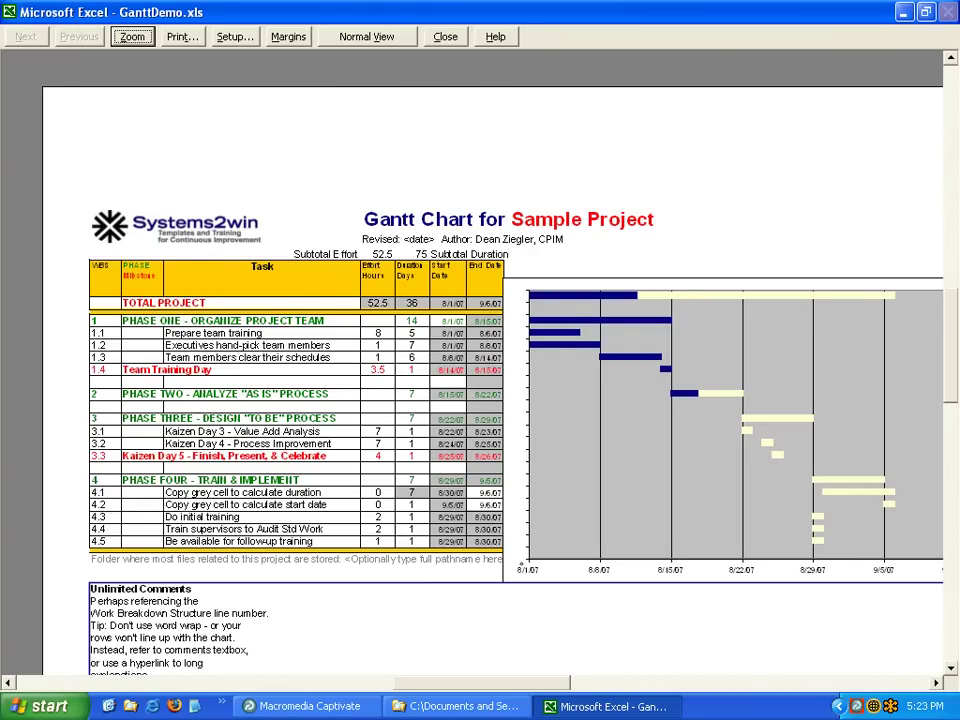
{"action": "key", "text": "Escape"}
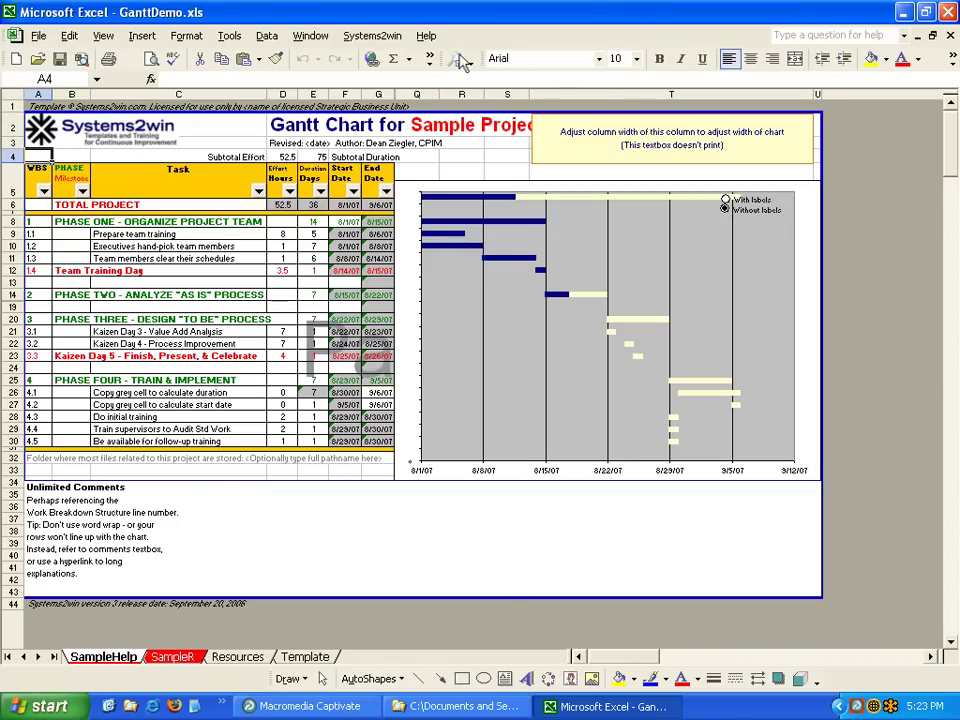
{"action": "left_click", "coordinate": [414, 195]}
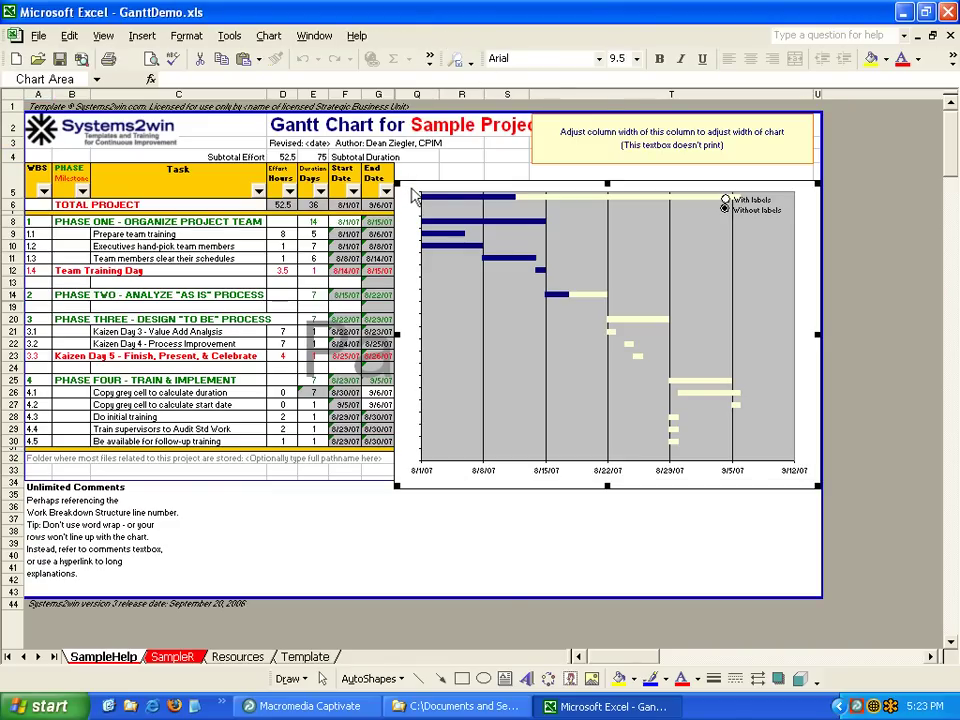
{"action": "left_click", "coordinate": [38, 35]}
{"action": "left_click", "coordinate": [86, 276]}
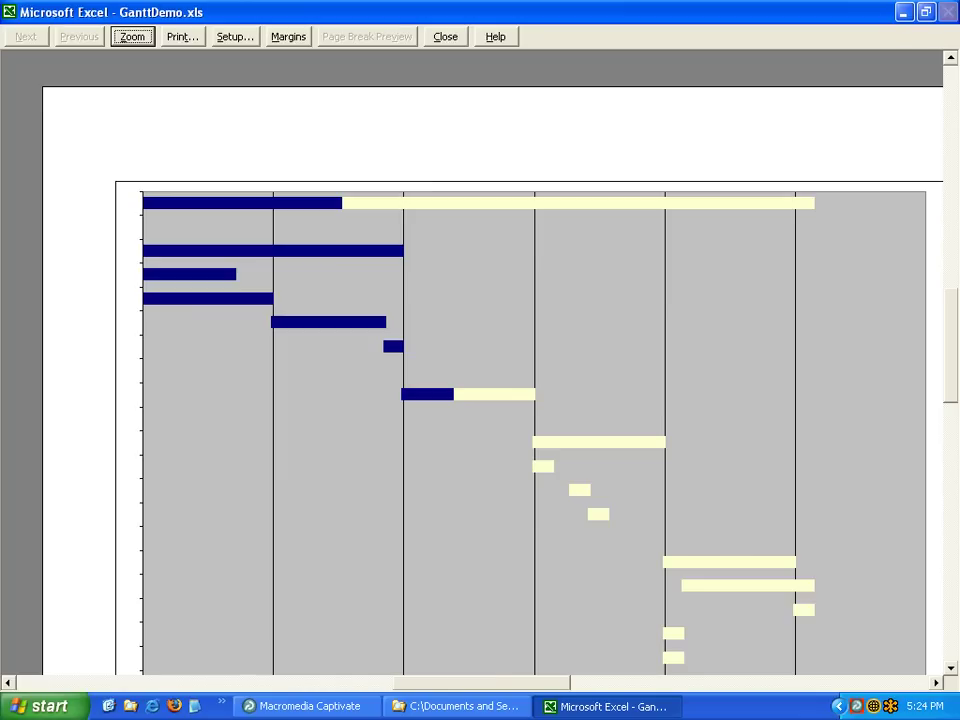
{"action": "key", "text": "Escape"}
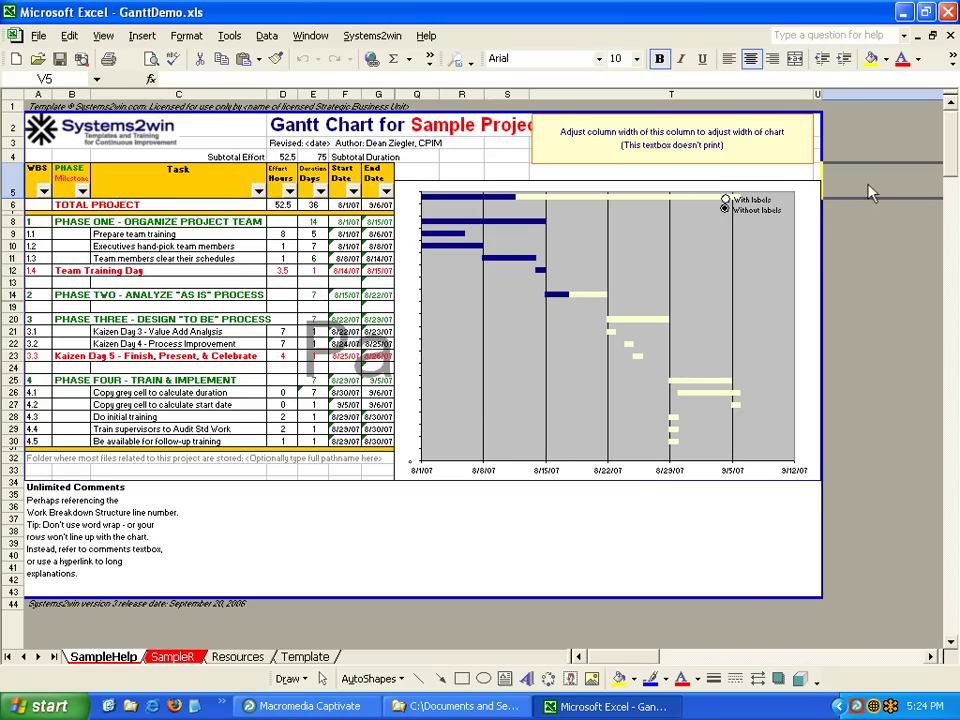
Switch the Gantt chart to show task labels and preview its printout.
{"action": "left_click", "coordinate": [729, 199]}
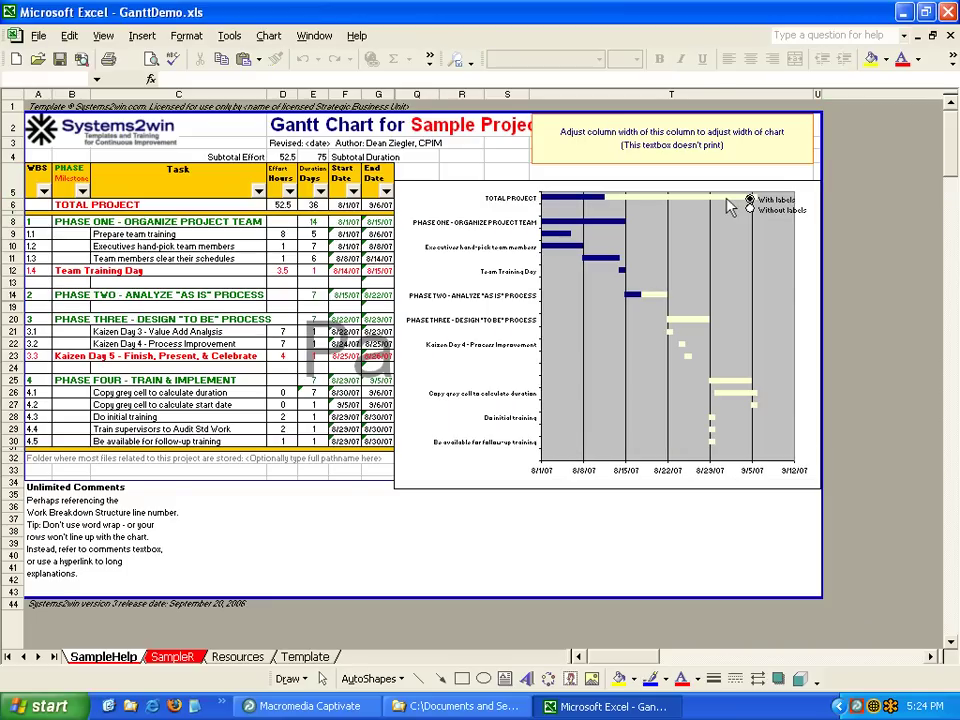
{"action": "left_click", "coordinate": [38, 35]}
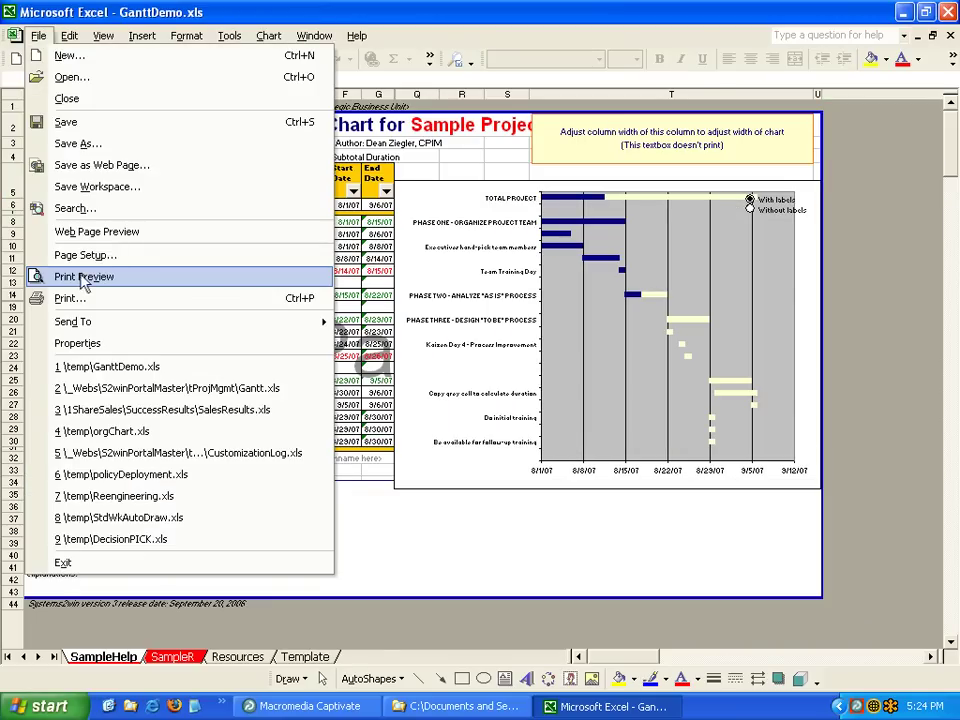
{"action": "left_click", "coordinate": [60, 276]}
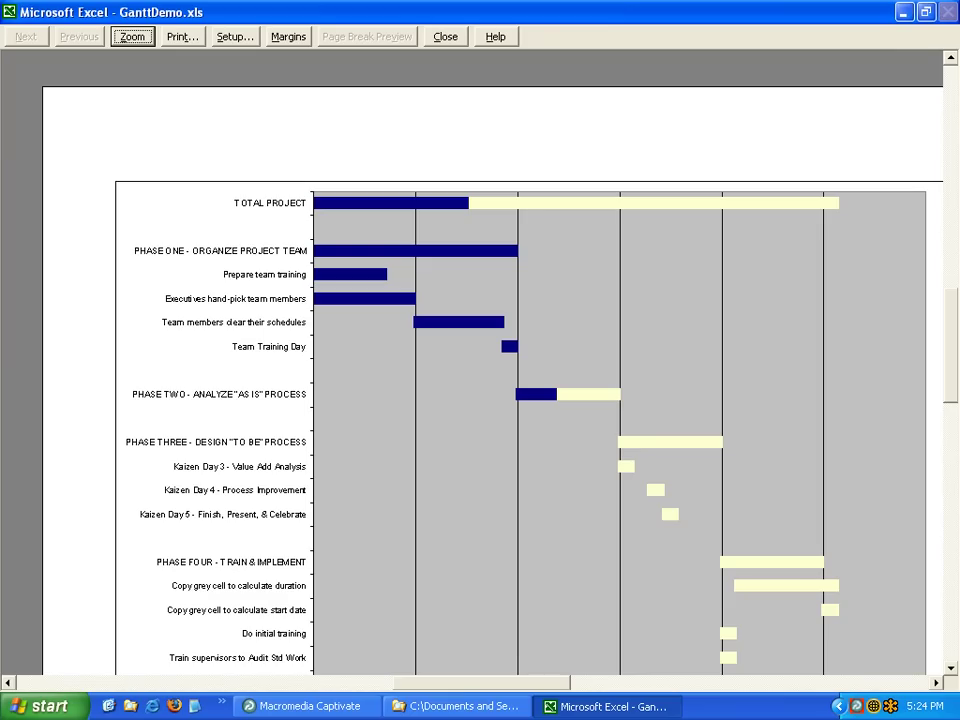